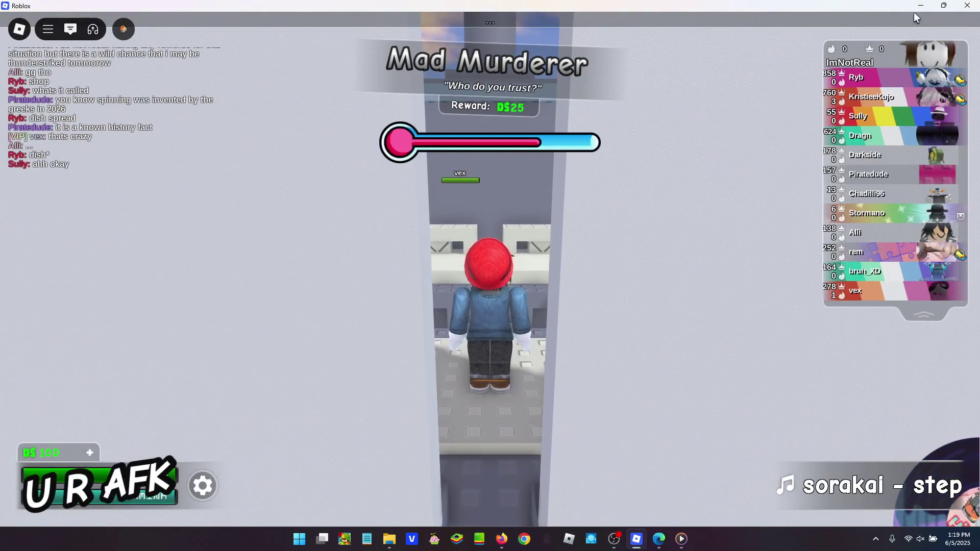
Move the Roblox game out of the way and load google.com in Edge
{"action": "left_click", "coordinate": [924, 6]}
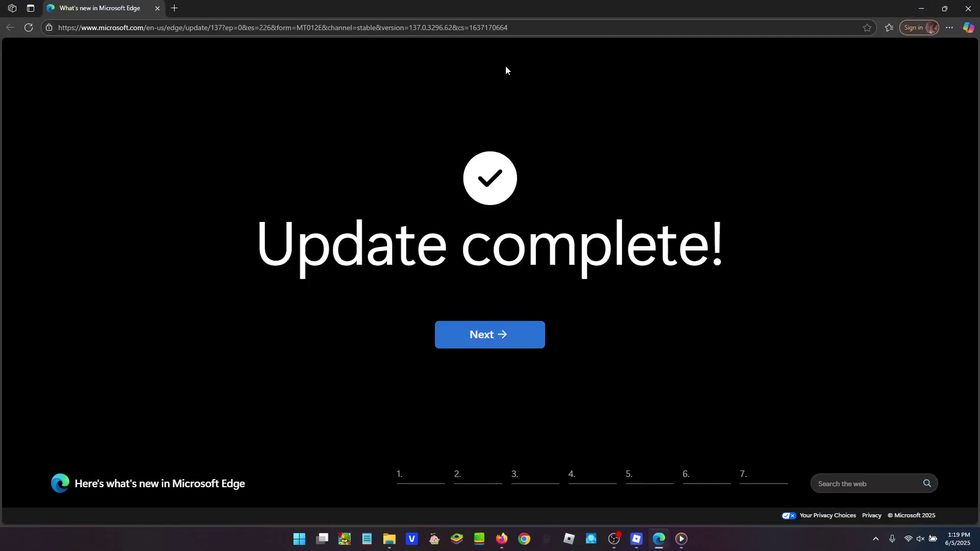
{"action": "left_click", "coordinate": [544, 31]}
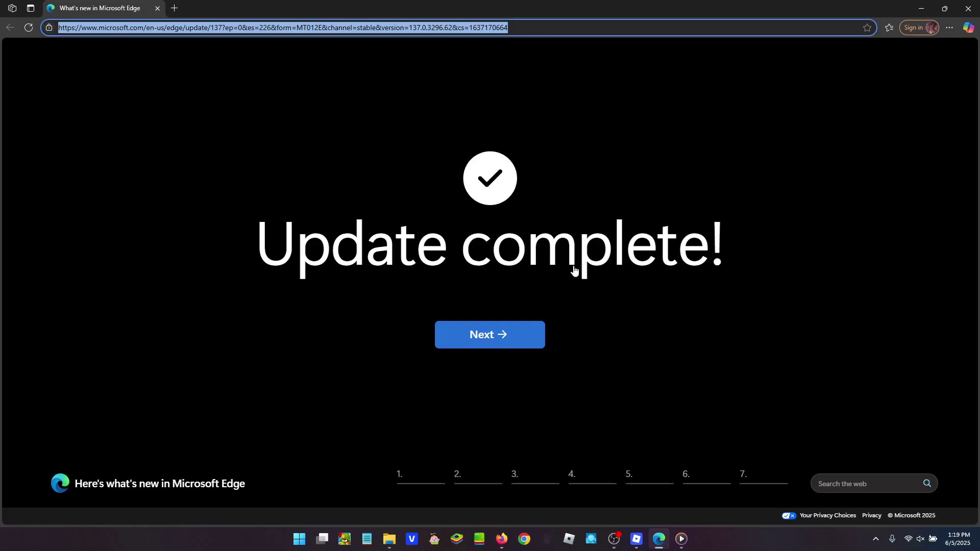
{"action": "left_click", "coordinate": [636, 540]}
{"action": "left_click", "coordinate": [636, 544]}
{"action": "left_click", "coordinate": [636, 544]}
{"action": "left_click", "coordinate": [636, 544]}
{"action": "type", "text": "google.cm"}
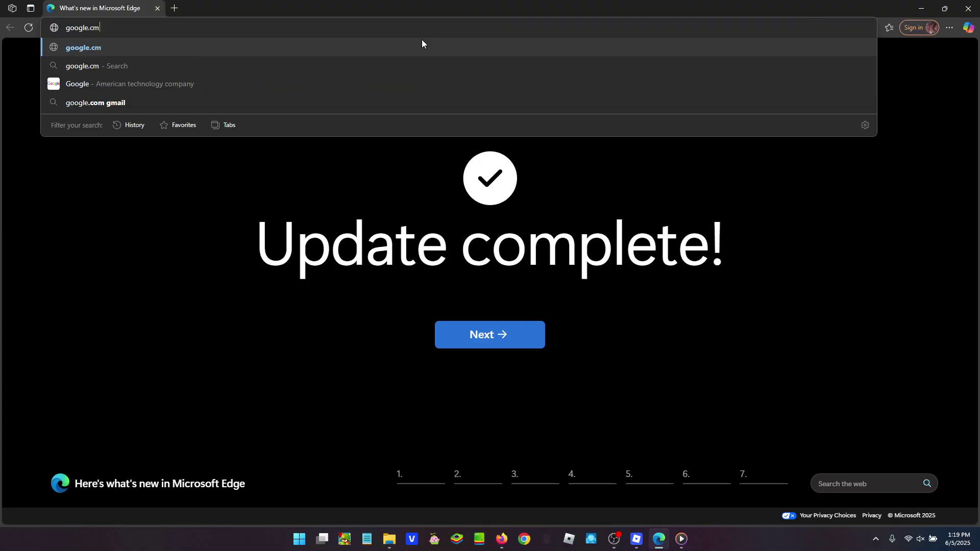
{"action": "key", "text": "BackSpace"}
{"action": "type", "text": "om"}
{"action": "key", "text": "Return"}
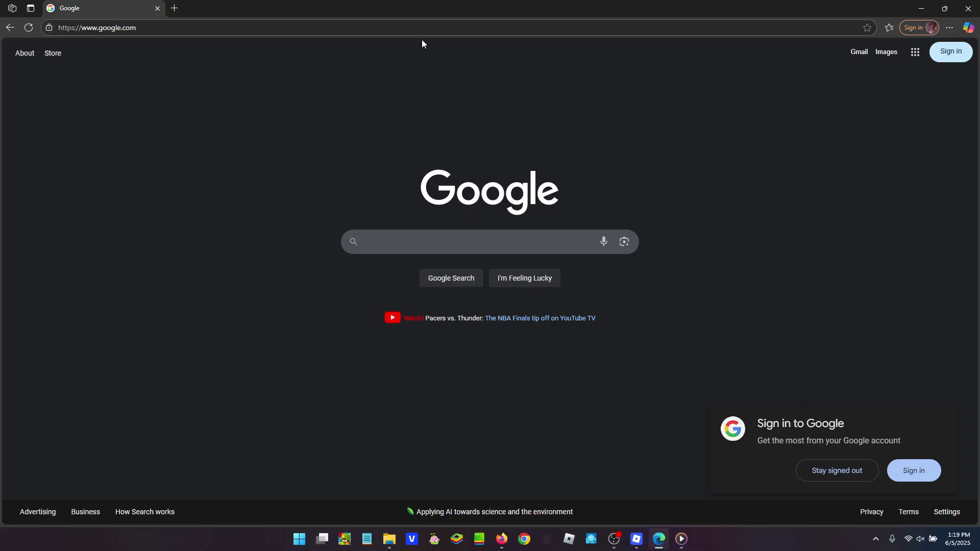
Search Google for 'process explore' and open the Process Explorer - Sysinternals result
{"action": "left_click", "coordinate": [412, 247]}
{"action": "type", "text": "process explorer"}
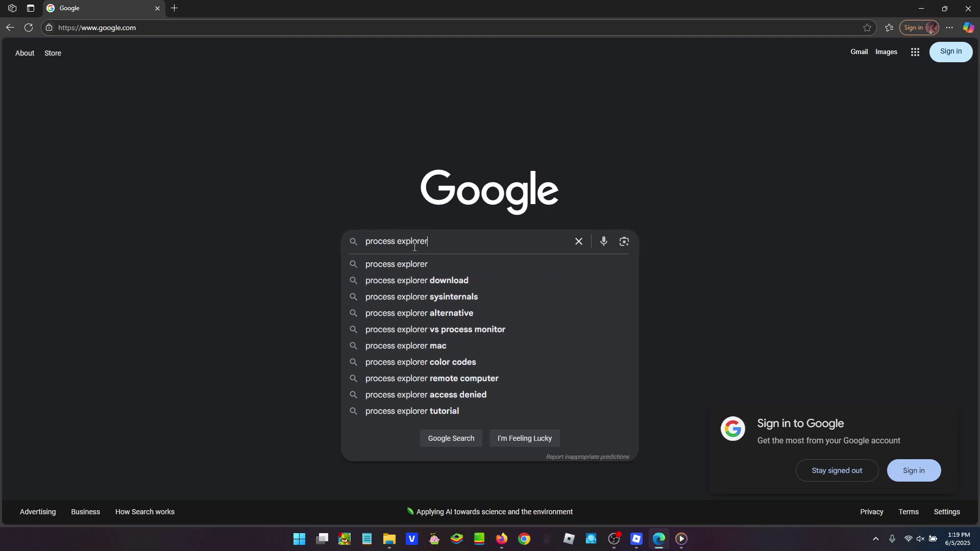
{"action": "key", "text": "Return"}
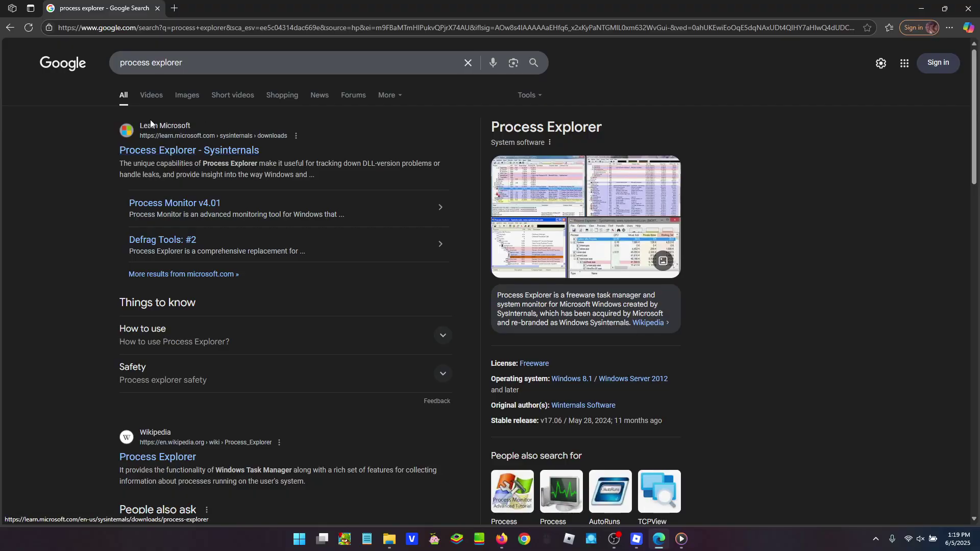
{"action": "left_click", "coordinate": [169, 152]}
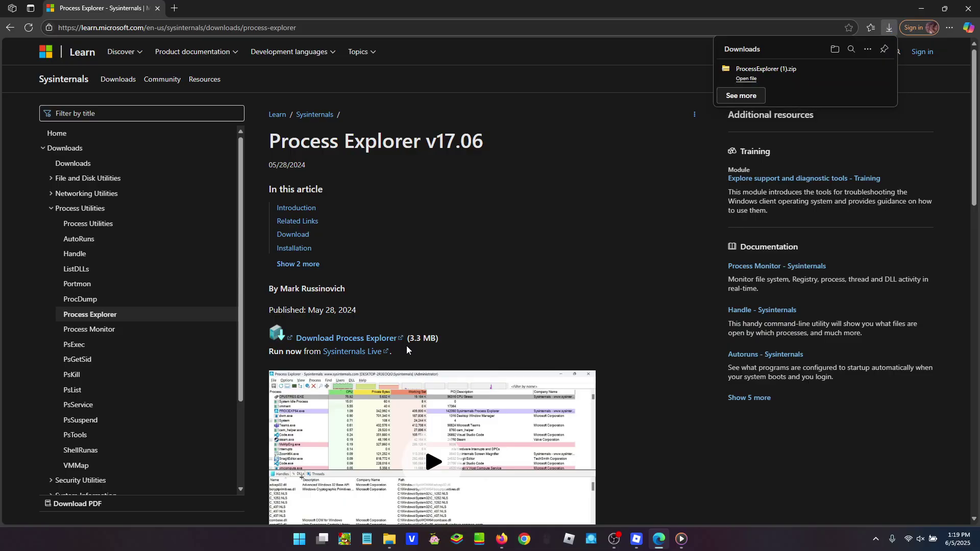
Extract ProcessExplorer (1).zip from Downloads into its own ProcessExplorer (1) folder
{"action": "left_click", "coordinate": [745, 79]}
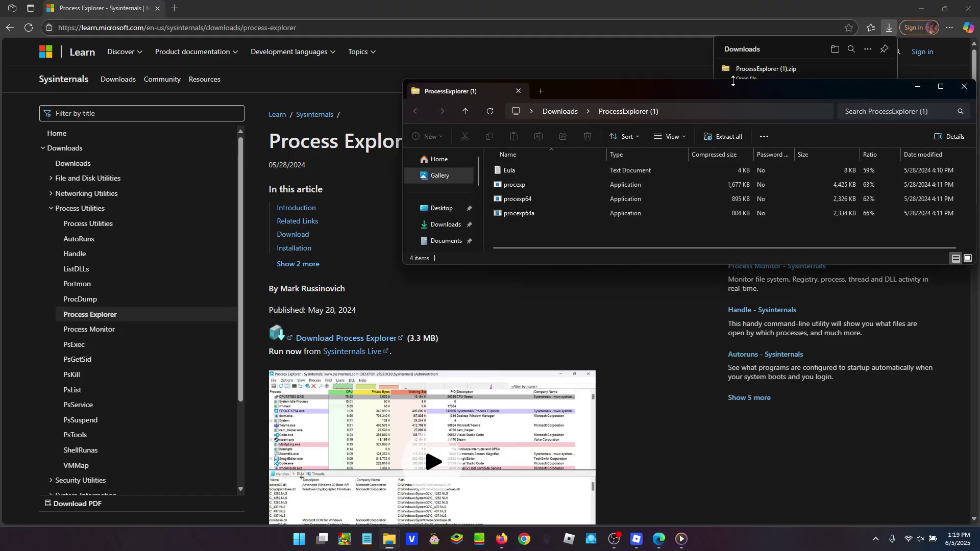
{"action": "left_click", "coordinate": [964, 89]}
{"action": "left_click", "coordinate": [863, 72]}
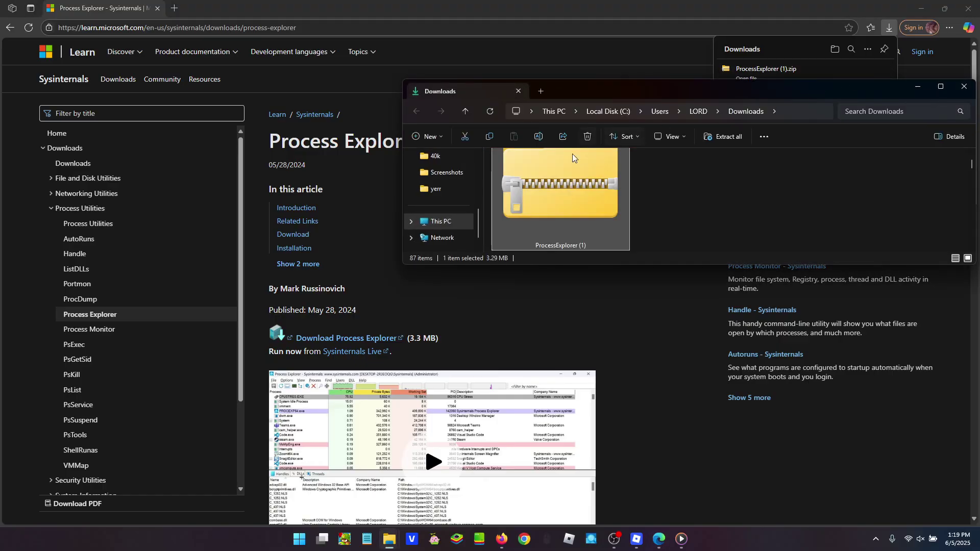
{"action": "scroll", "coordinate": [570, 194], "scroll_direction": "up", "scroll_amount": 1}
{"action": "right_click", "coordinate": [570, 195]}
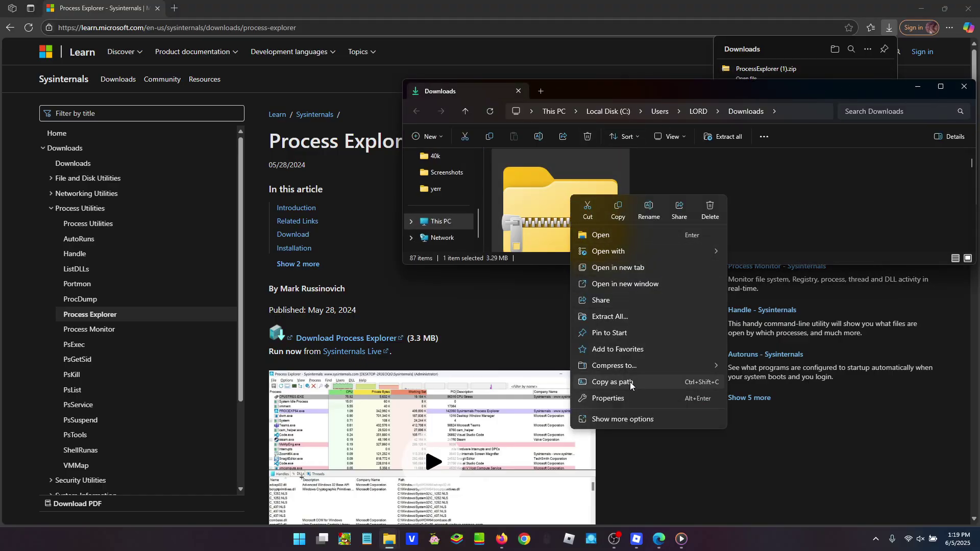
{"action": "left_click", "coordinate": [610, 317]}
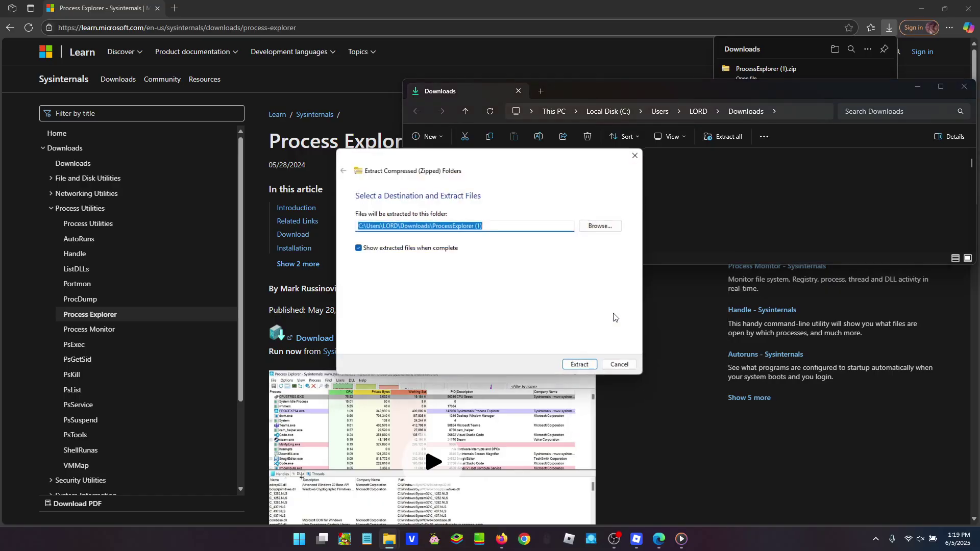
{"action": "left_click", "coordinate": [578, 366]}
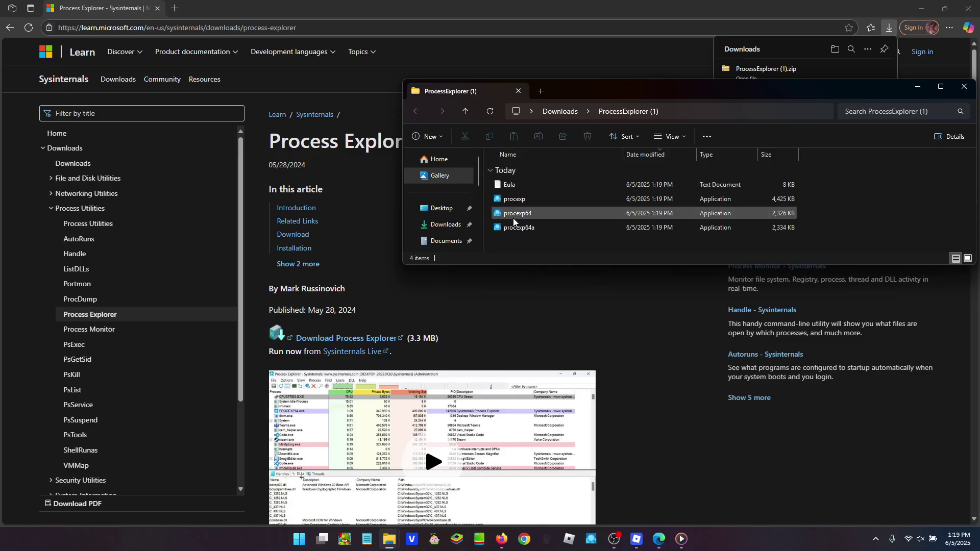
Run procexp64 from the extracted folder as administrator
{"action": "left_click", "coordinate": [537, 217]}
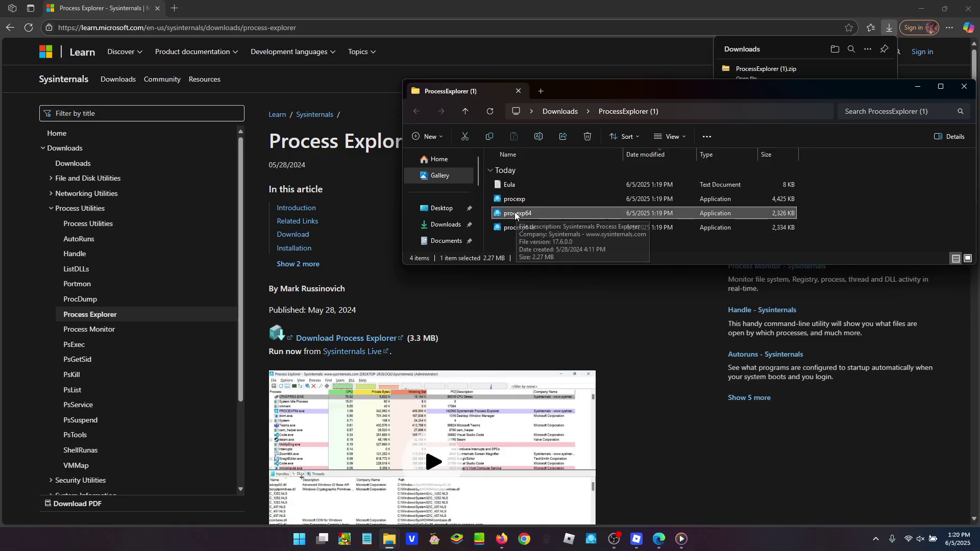
{"action": "mouse_move", "coordinate": [529, 217]}
{"action": "left_mouse_down"}
{"action": "mouse_move", "coordinate": [620, 281]}
{"action": "mouse_move", "coordinate": [679, 539]}
{"action": "mouse_move", "coordinate": [699, 540]}
{"action": "mouse_move", "coordinate": [553, 218]}
{"action": "mouse_move", "coordinate": [528, 217]}
{"action": "left_mouse_up"}
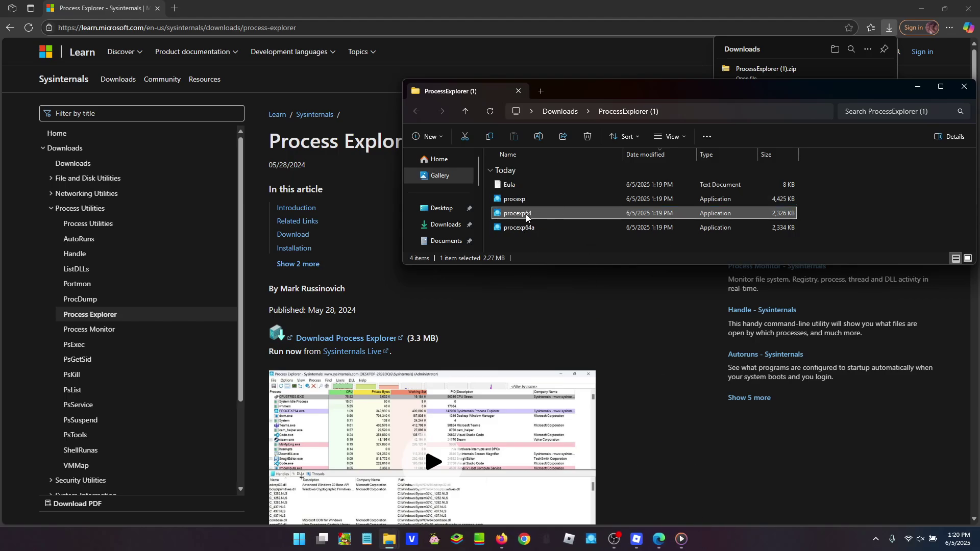
{"action": "right_click", "coordinate": [526, 217]}
{"action": "left_click", "coordinate": [571, 286]}
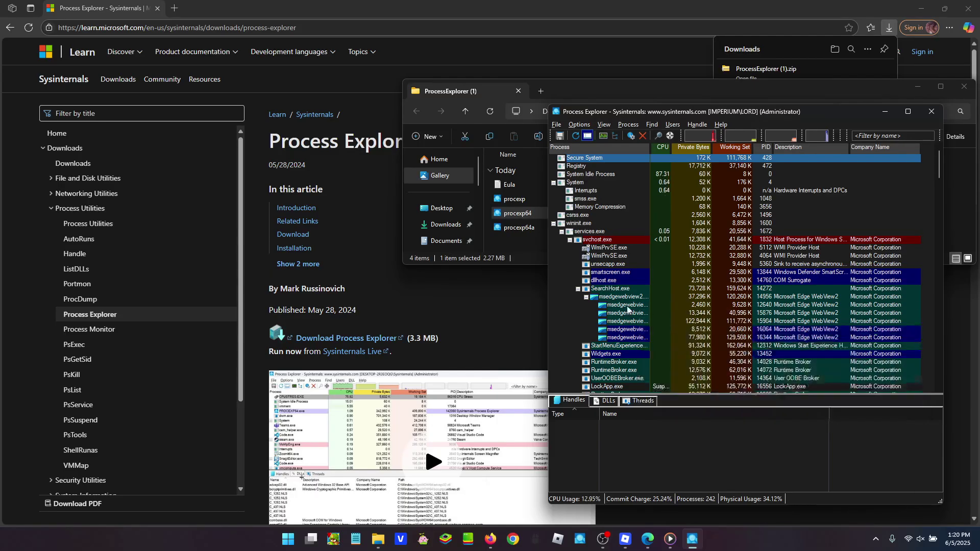
Filter Process Explorer by 'roblo' and list RobloxPlayerBeta.exe's handles
{"action": "left_click", "coordinate": [569, 403]}
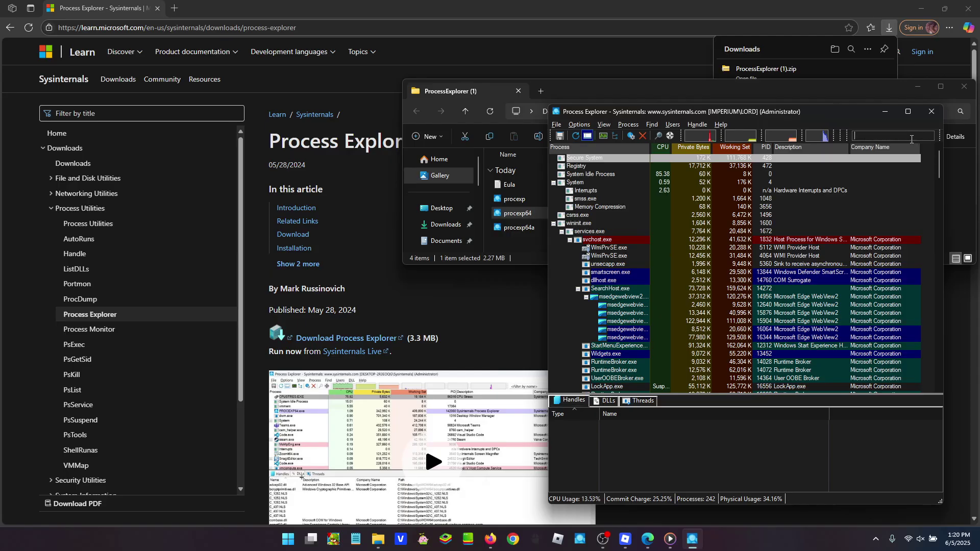
{"action": "type", "text": "roblox"}
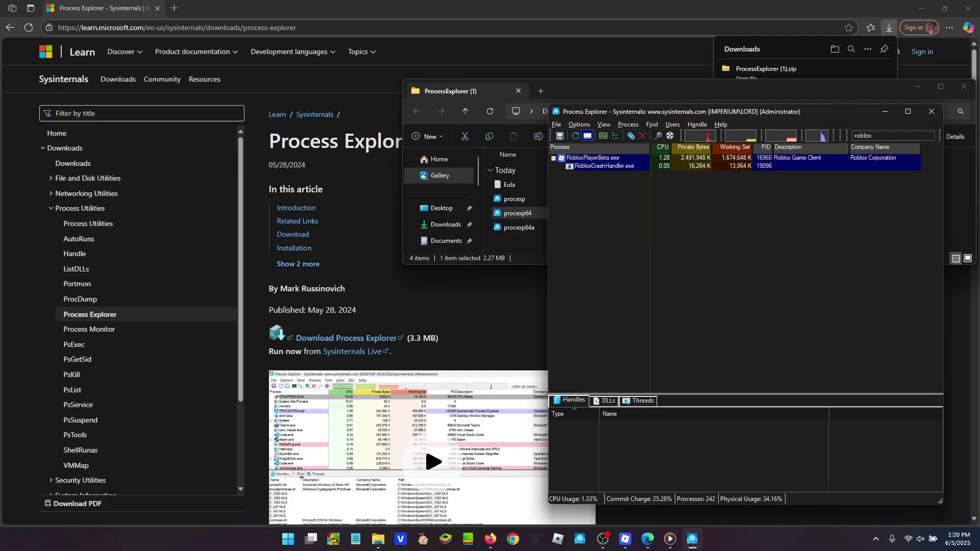
{"action": "left_click", "coordinate": [607, 159]}
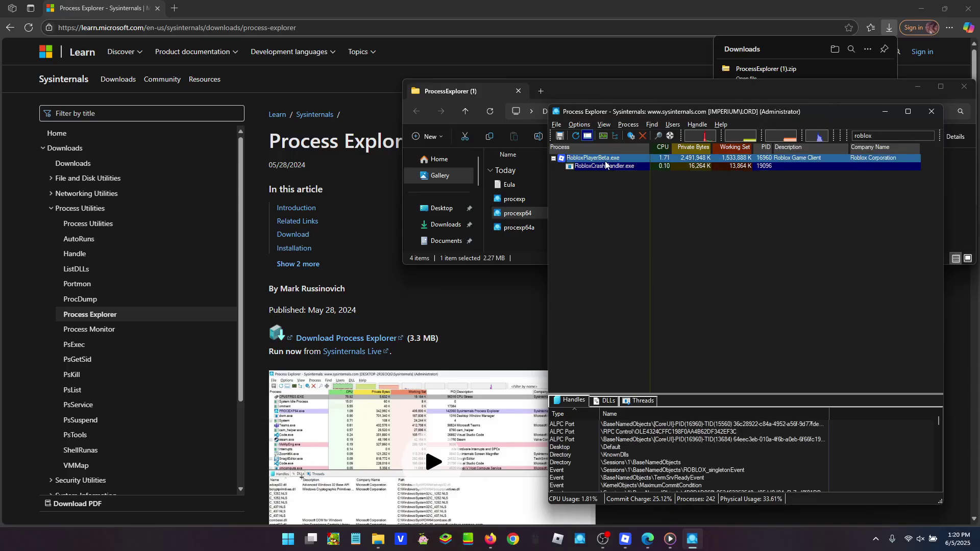
{"action": "mouse_move", "coordinate": [594, 159]}
Close the ROBLOX_singletonEvent handle and confirm with Yes
{"action": "left_click", "coordinate": [738, 470]}
{"action": "right_click", "coordinate": [739, 468]}
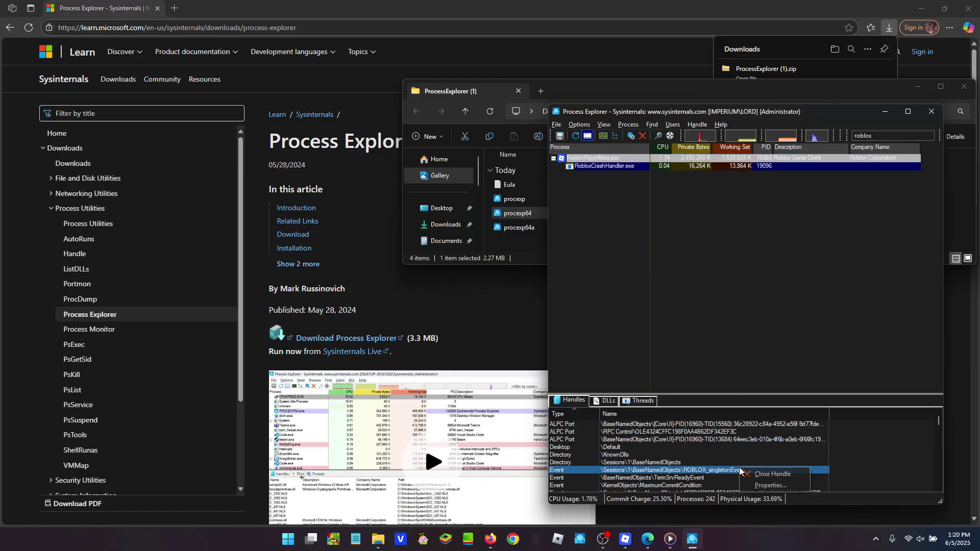
{"action": "left_click", "coordinate": [778, 472]}
{"action": "left_click", "coordinate": [529, 308]}
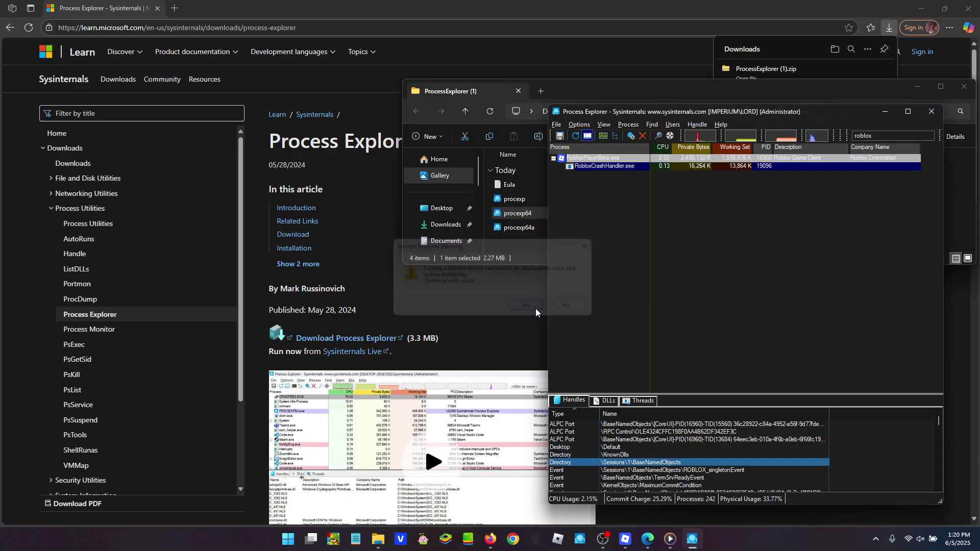
{"action": "left_click", "coordinate": [680, 464]}
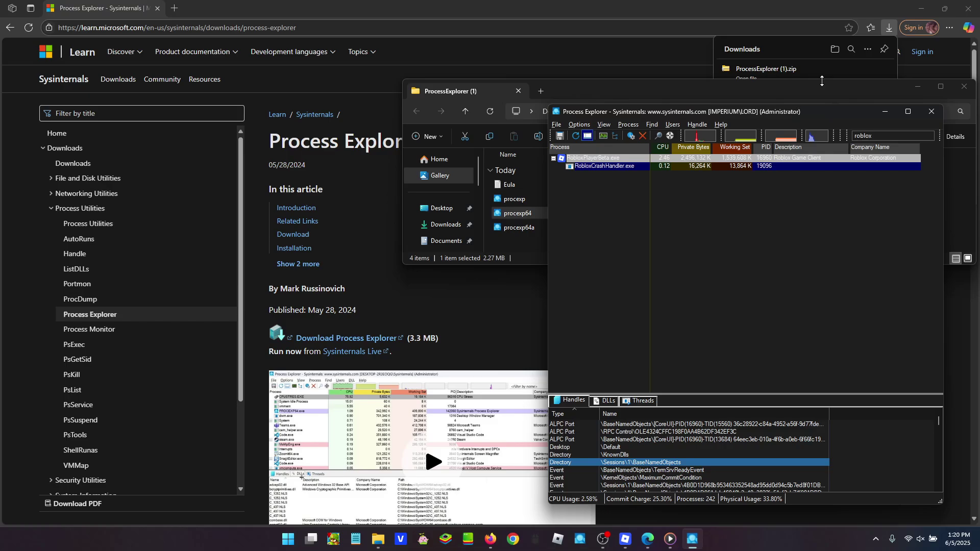
Take the running game off full screen and launch [TOWER] Anime Card Clash in another client
{"action": "left_click", "coordinate": [490, 539]}
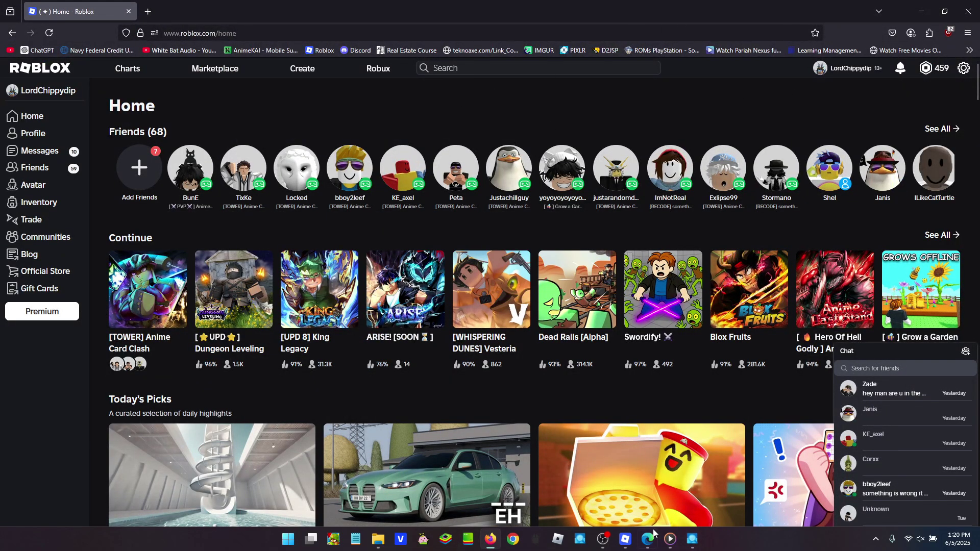
{"action": "left_click", "coordinate": [626, 540]}
{"action": "left_click_drag", "start_coordinate": [565, 3], "coordinate": [319, 175]}
{"action": "left_click", "coordinate": [342, 92]}
{"action": "left_click", "coordinate": [152, 317]}
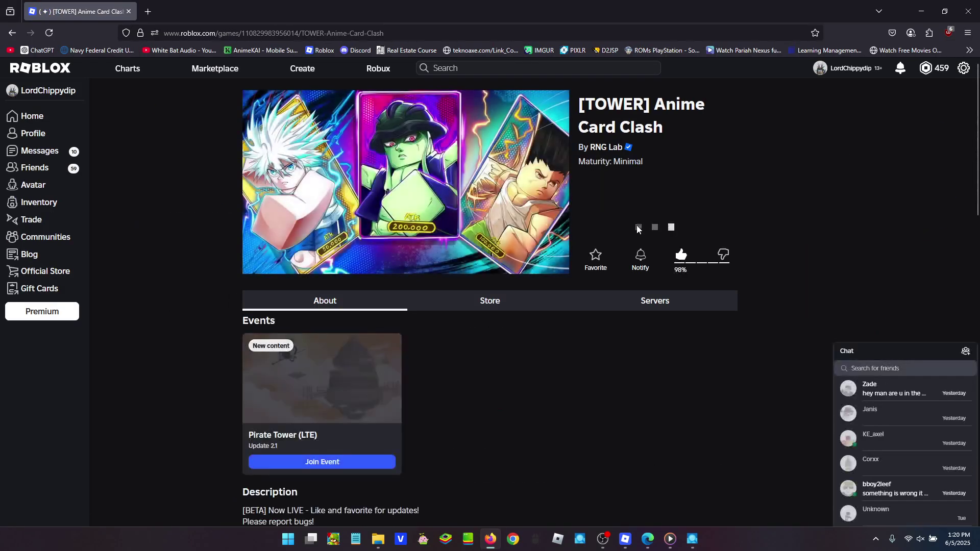
{"action": "left_click", "coordinate": [645, 230]}
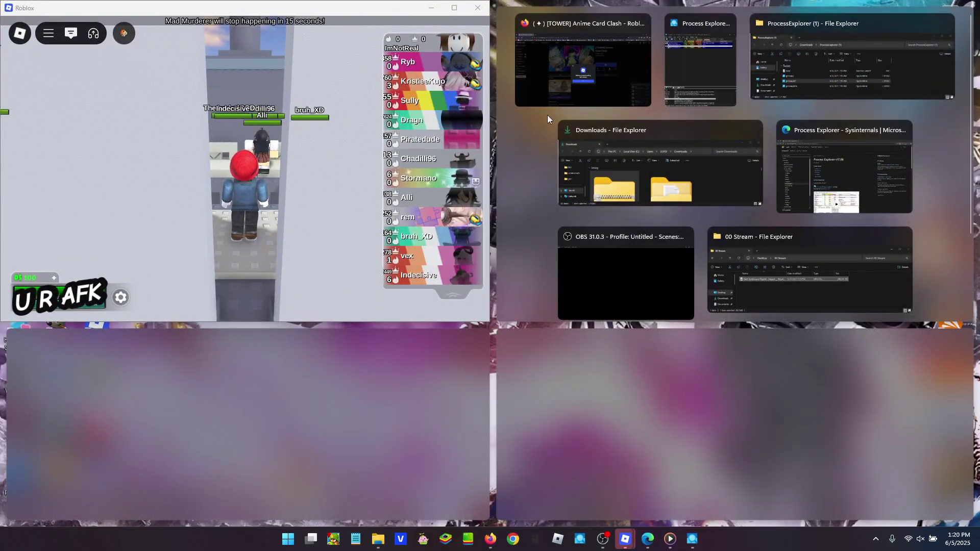
Snap the Anime Card Clash window into the top-right quarter, then return to Process Explorer
{"action": "mouse_move", "coordinate": [621, 546]}
{"action": "left_click", "coordinate": [673, 482]}
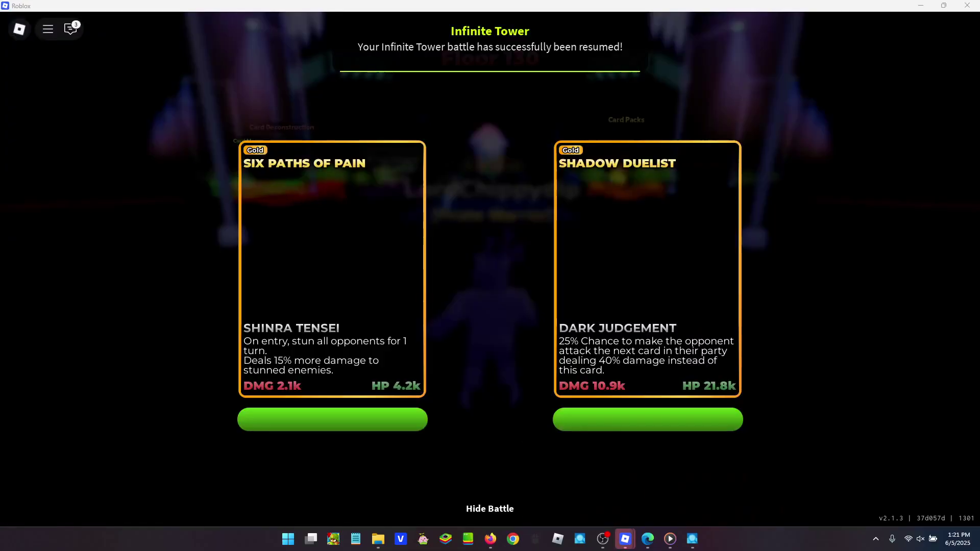
{"action": "left_click_drag", "start_coordinate": [527, 4], "coordinate": [584, 38]}
{"action": "left_click", "coordinate": [554, 229]}
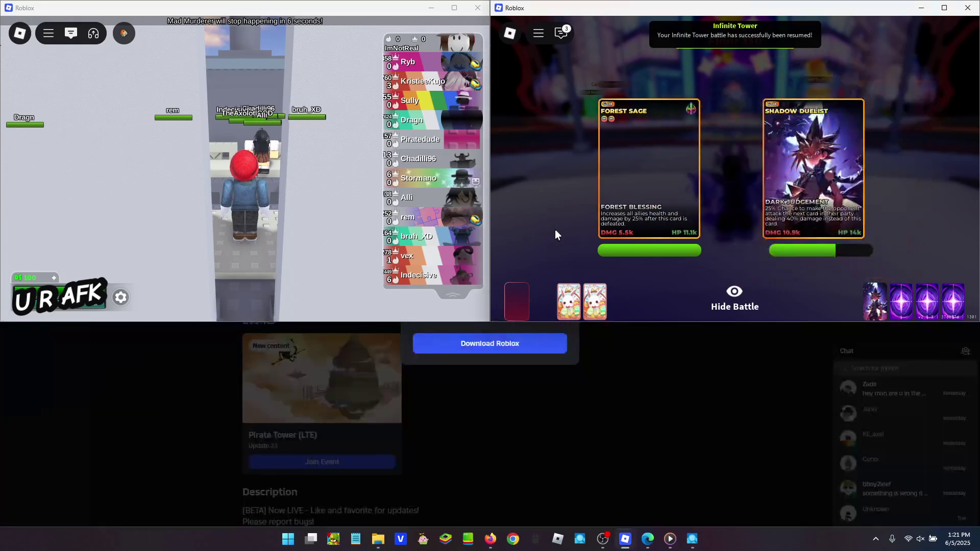
{"action": "left_click", "coordinate": [693, 540]}
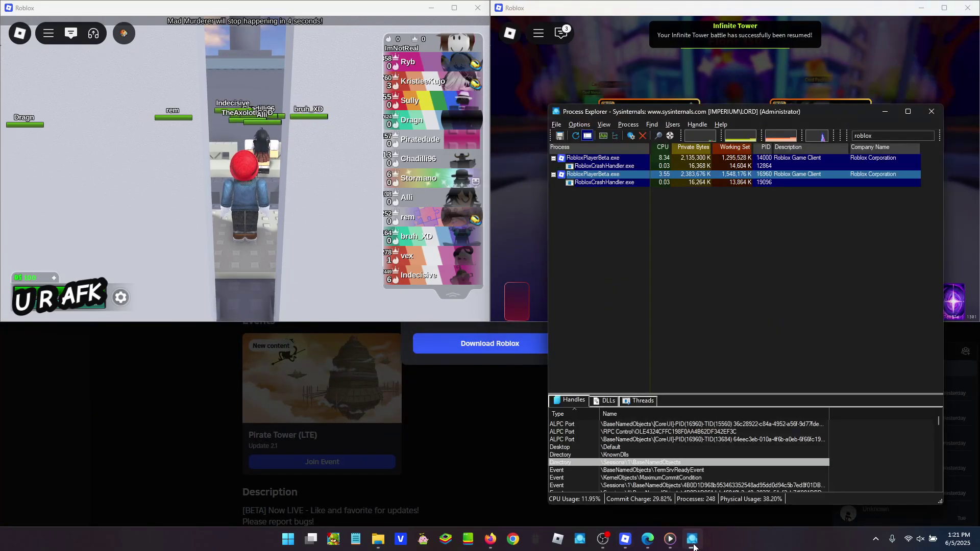
Close the ROBLOX_singletonEvent handle of RobloxPlayerBeta.exe PID 14000 and return to Firefox
{"action": "left_click", "coordinate": [602, 159]}
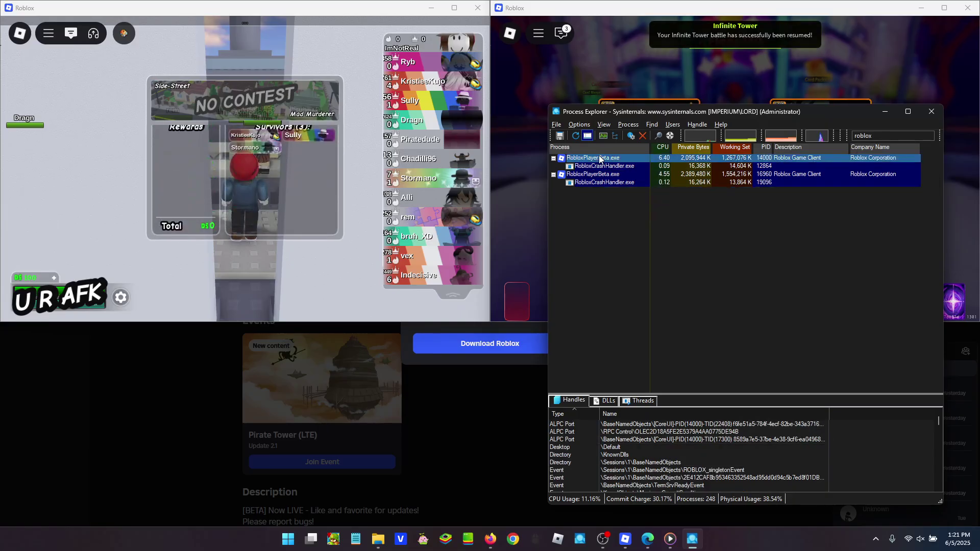
{"action": "right_click", "coordinate": [729, 470]}
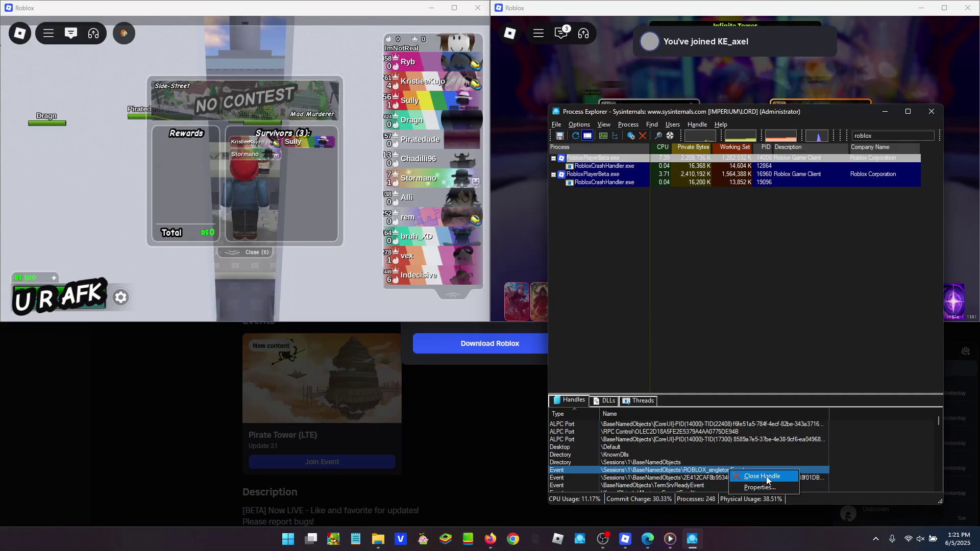
{"action": "left_click", "coordinate": [767, 477]}
{"action": "left_click", "coordinate": [533, 304]}
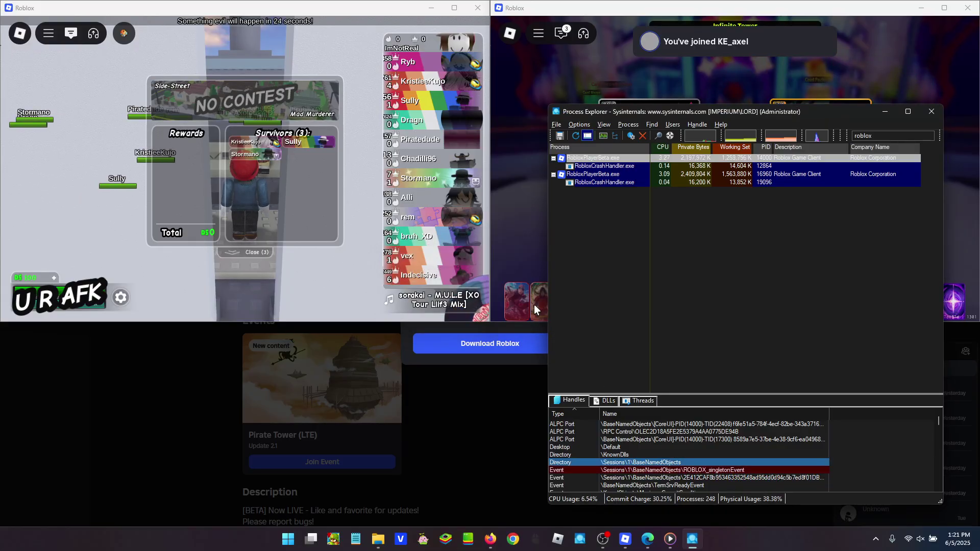
{"action": "left_click", "coordinate": [506, 452]}
Dismiss the Download Roblox prompt and switch the website to the second saved account
{"action": "left_click", "coordinate": [546, 386]}
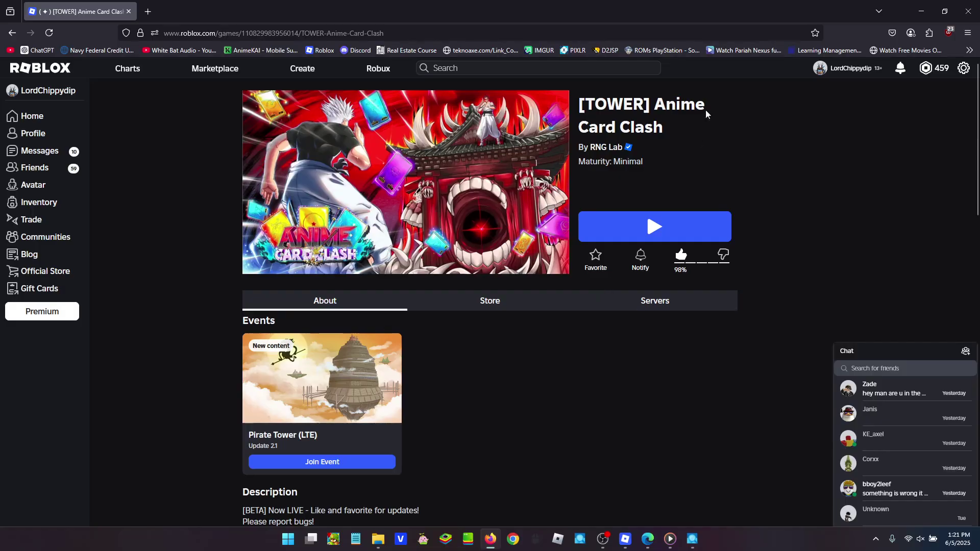
{"action": "left_click", "coordinate": [963, 71]}
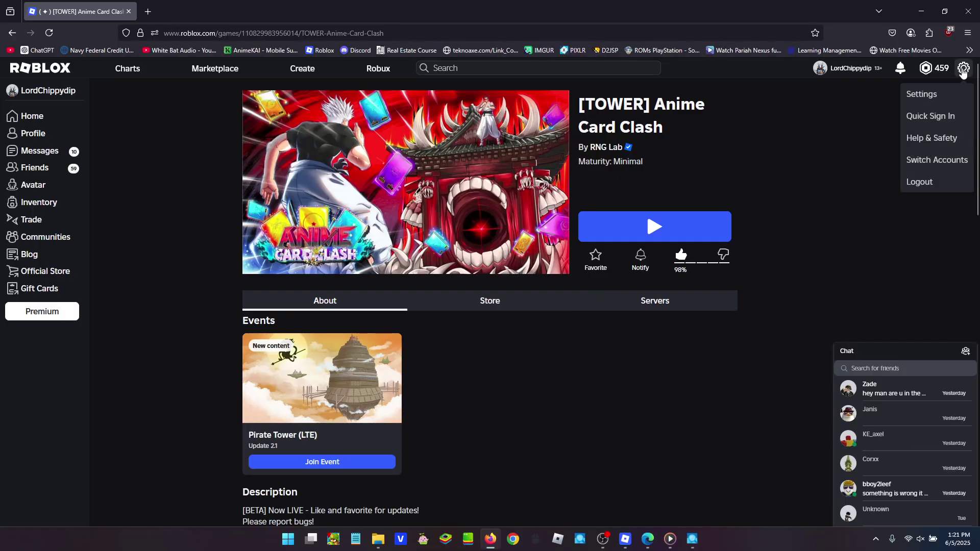
{"action": "left_click", "coordinate": [960, 162]}
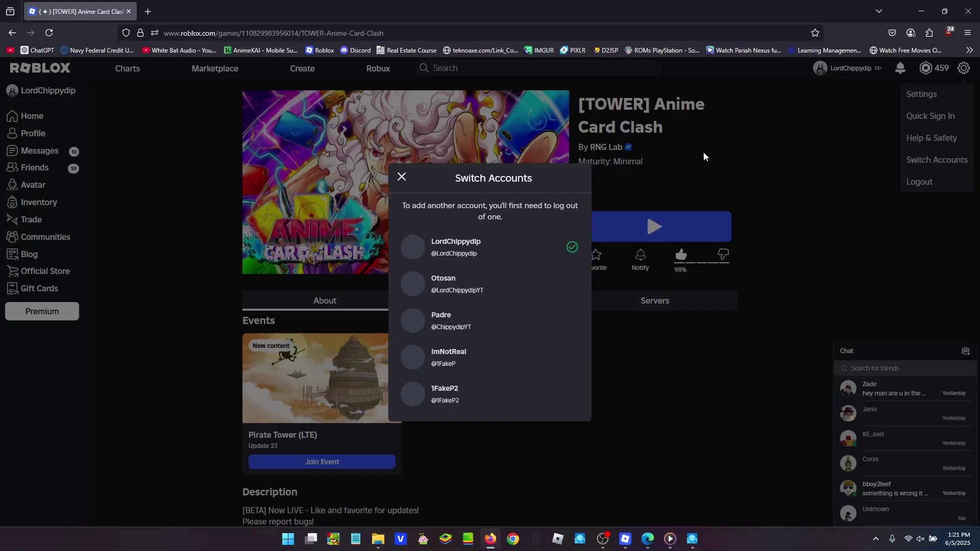
{"action": "left_click", "coordinate": [490, 329]}
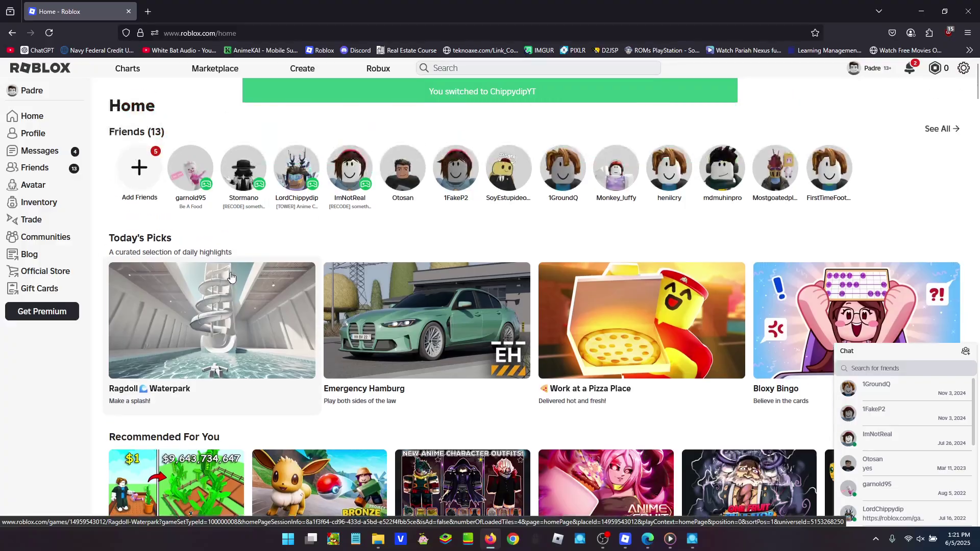
Join the friend playing [TOWER] Anime Card Clash from the Home friends list
{"action": "mouse_move", "coordinate": [232, 178]}
{"action": "mouse_move", "coordinate": [297, 171]}
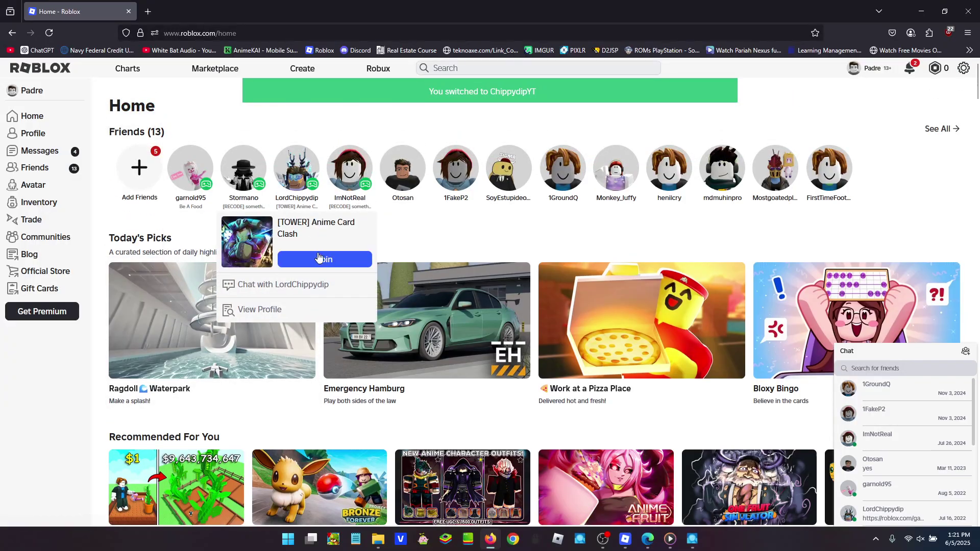
{"action": "left_click", "coordinate": [319, 260]}
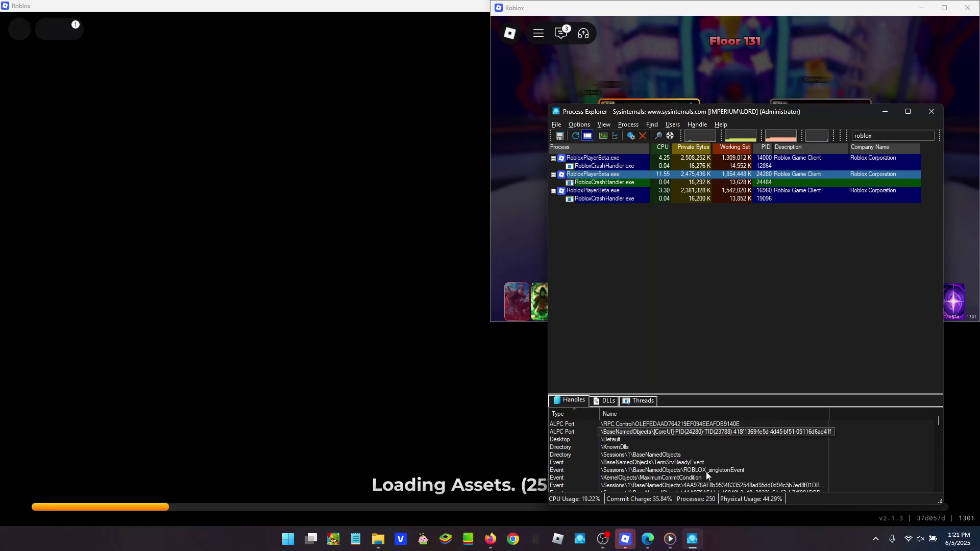
Close PID 24280's ROBLOX_singletonEvent handle, then shrink its new game window into a quarter
{"action": "right_click", "coordinate": [706, 470]}
{"action": "left_click", "coordinate": [738, 478]}
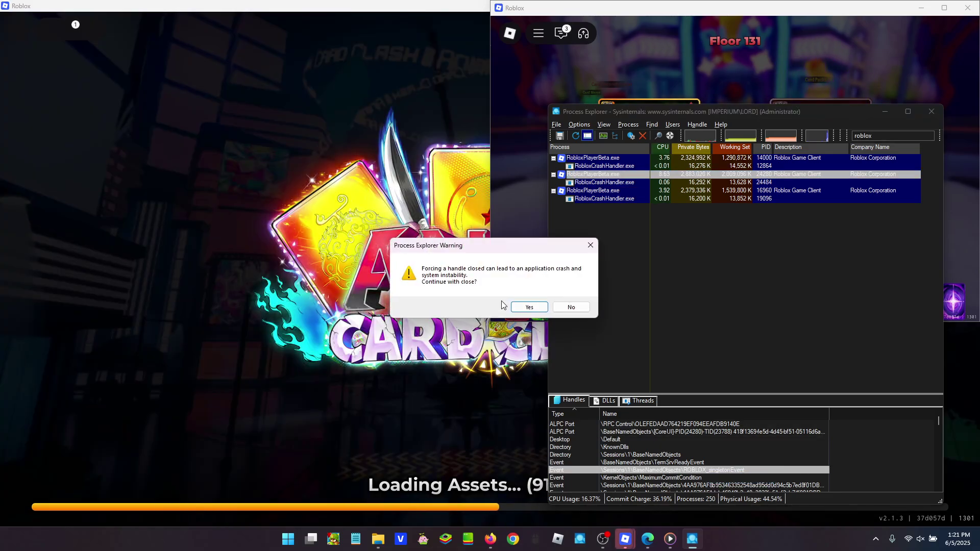
{"action": "left_click", "coordinate": [529, 306]}
{"action": "left_click", "coordinate": [337, 140]}
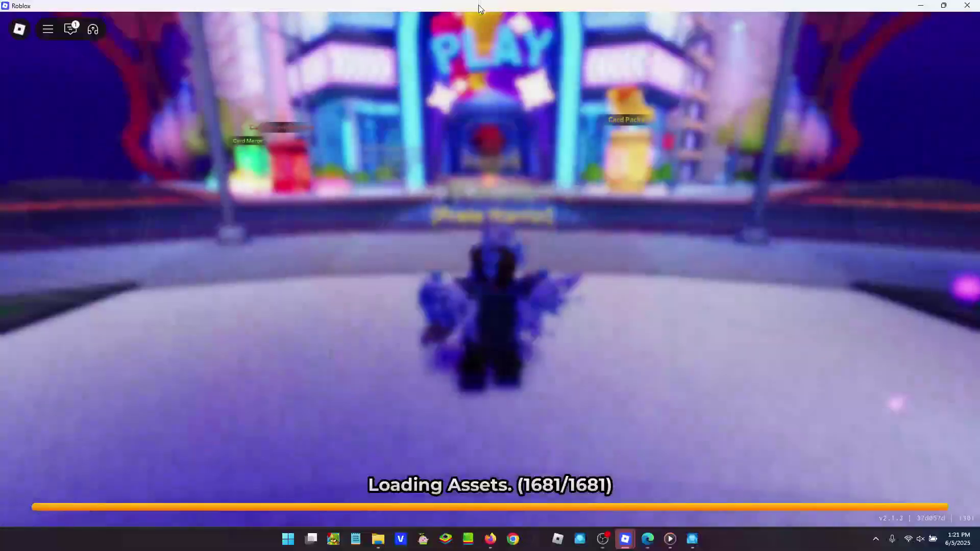
{"action": "left_click_drag", "start_coordinate": [478, 4], "coordinate": [561, 44]}
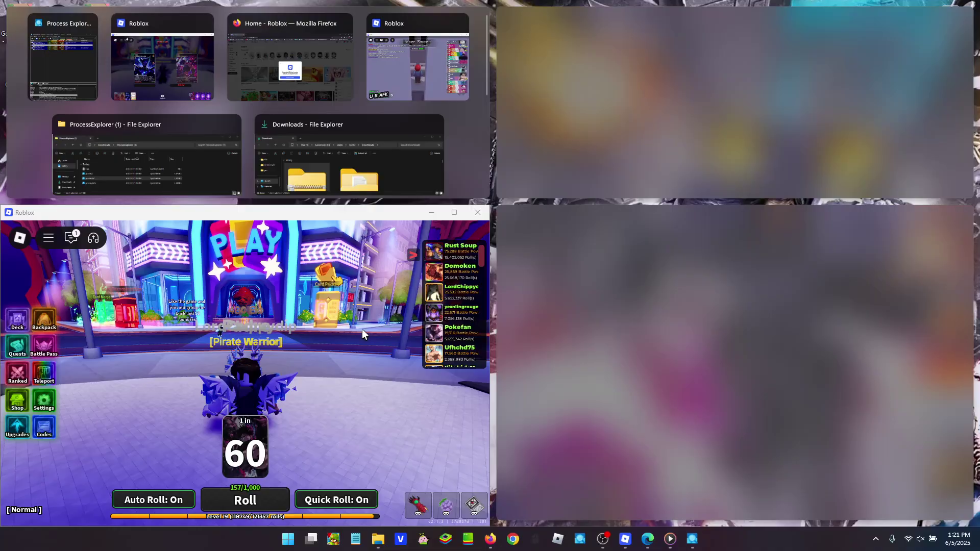
Snap the new game bottom-left, raise the U R AFK window, and bring back Process Explorer
{"action": "left_click", "coordinate": [339, 356]}
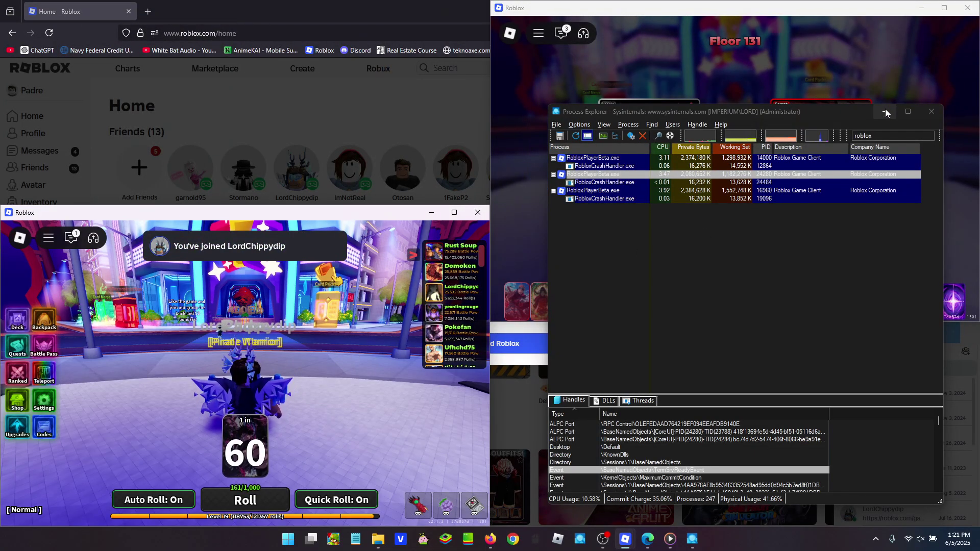
{"action": "left_click", "coordinate": [931, 111]}
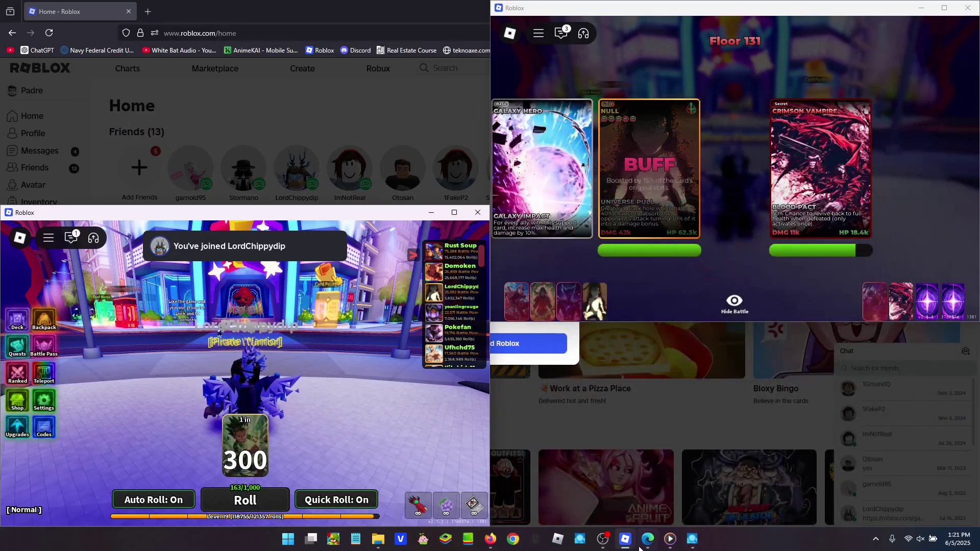
{"action": "mouse_move", "coordinate": [626, 547]}
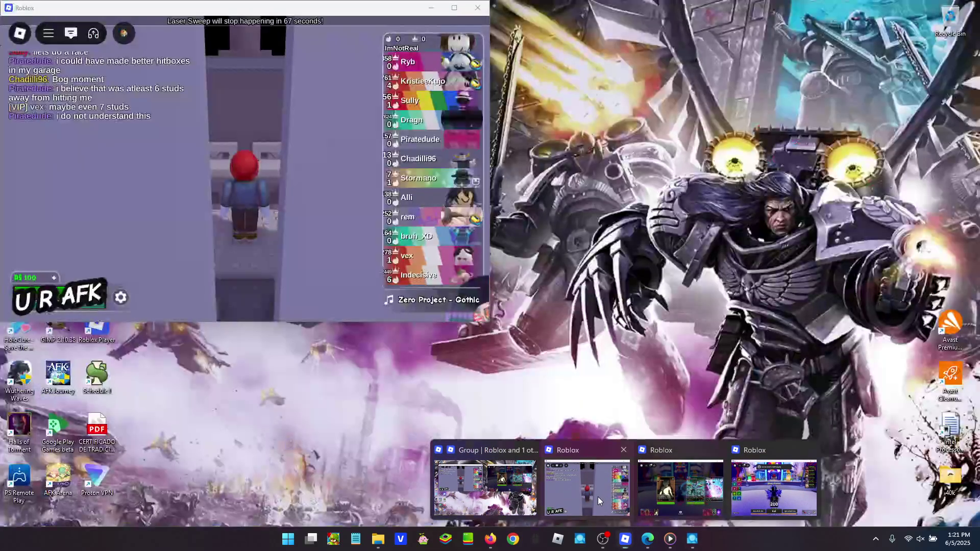
{"action": "left_click", "coordinate": [598, 498]}
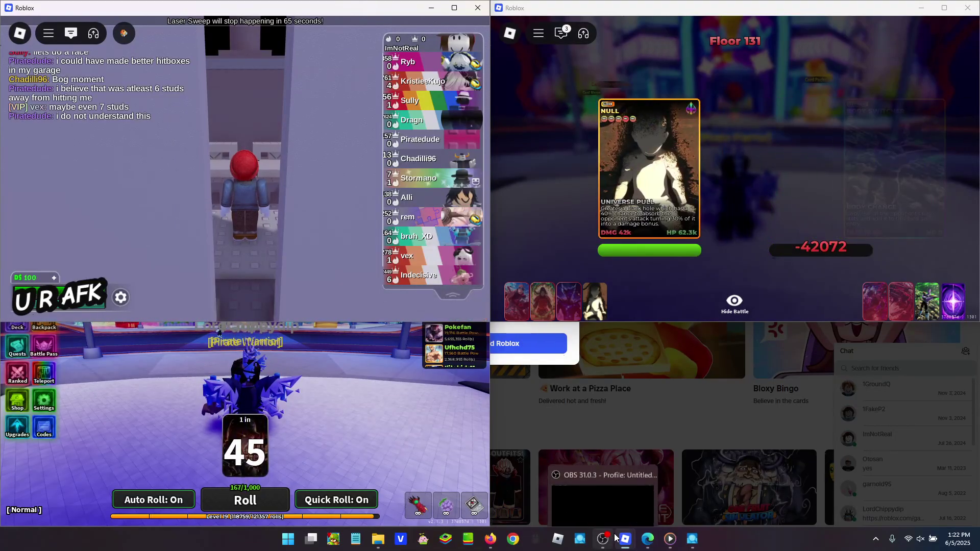
{"action": "mouse_move", "coordinate": [610, 542]}
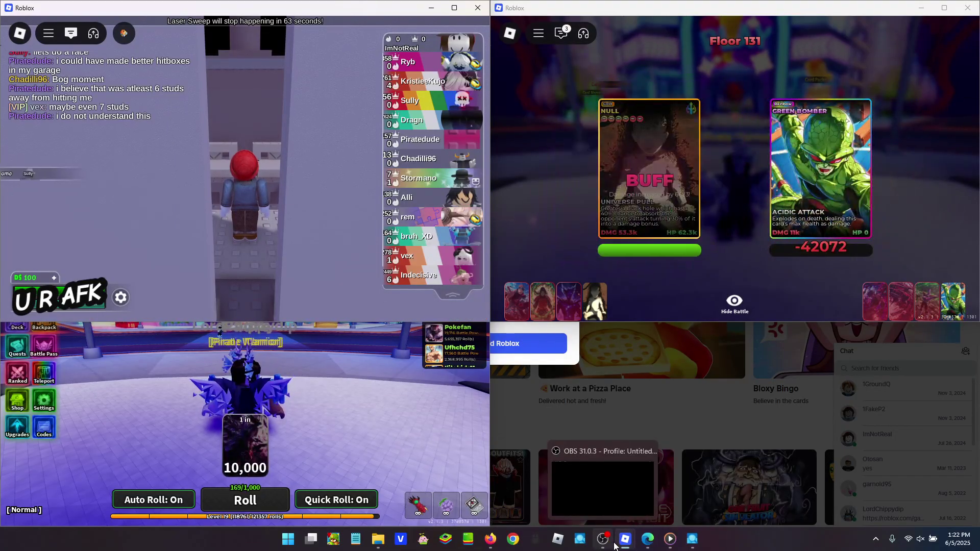
{"action": "left_click", "coordinate": [689, 542]}
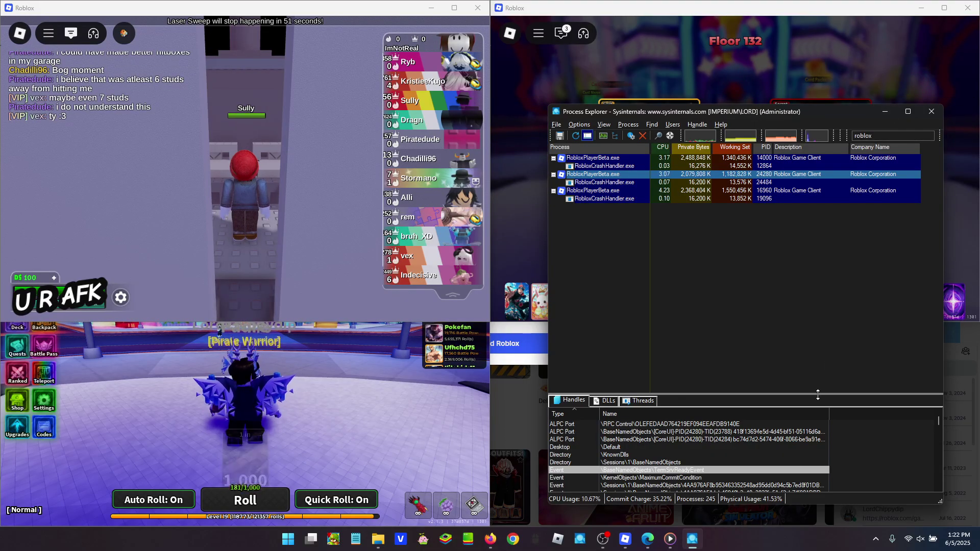
{"action": "left_click", "coordinate": [602, 541]}
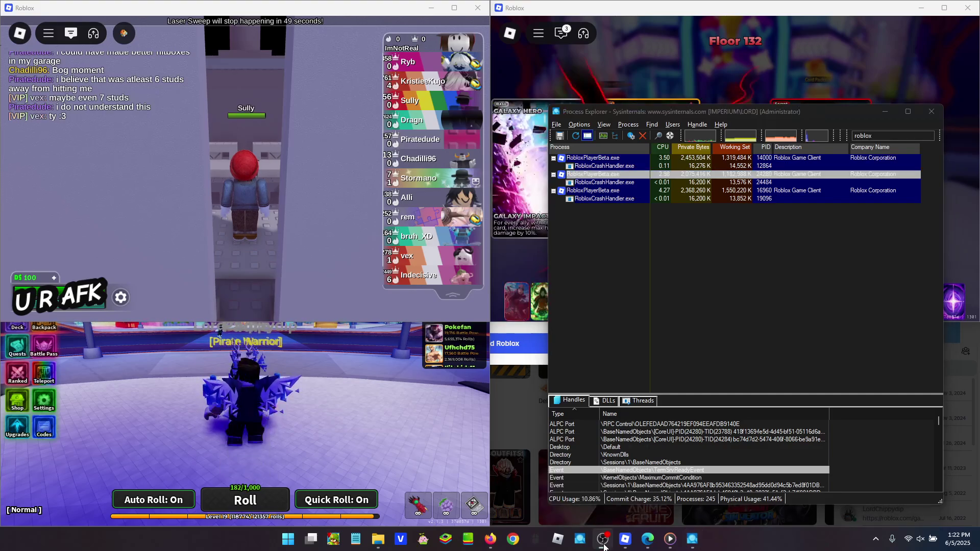